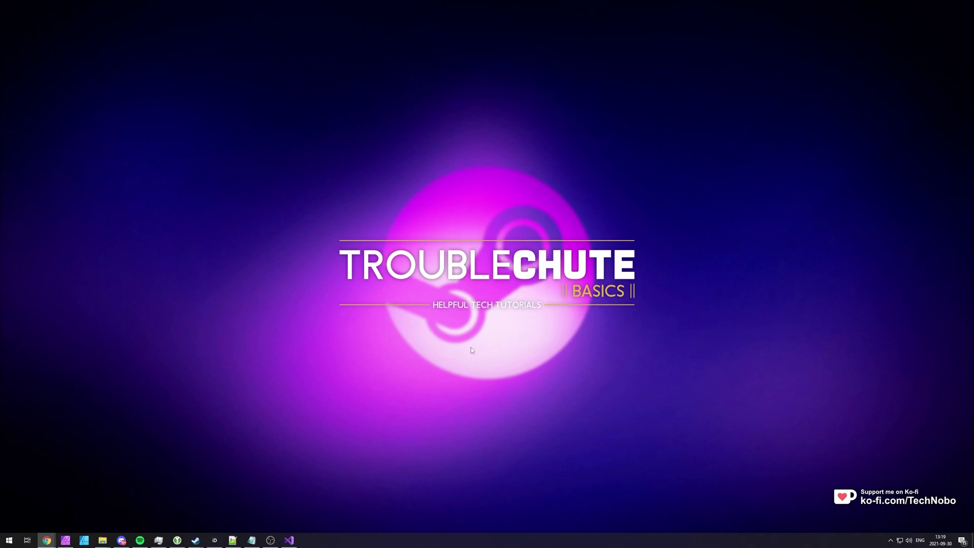
- Bring Steam forward and open Settings on the Account page, showing beta participation
left_click(196, 540)
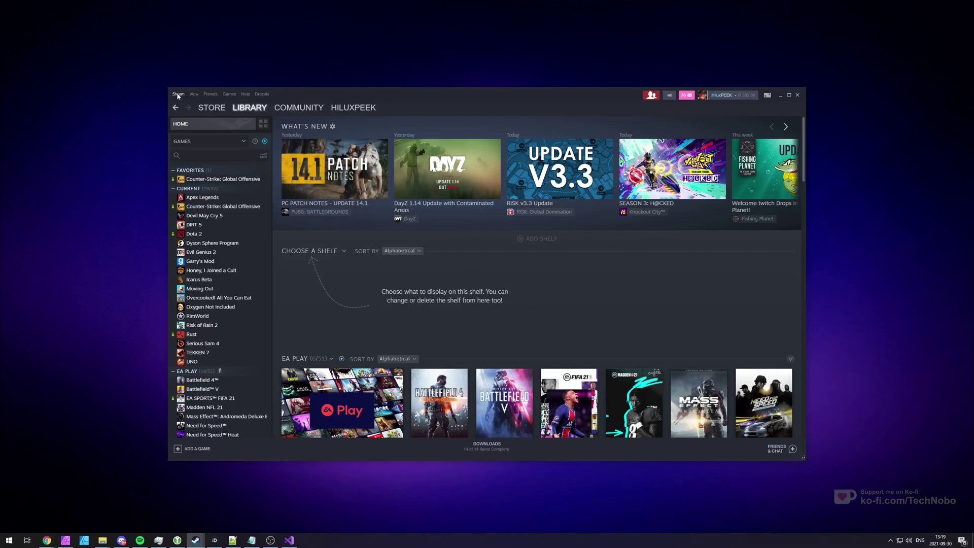
left_click(178, 95)
left_click(181, 140)
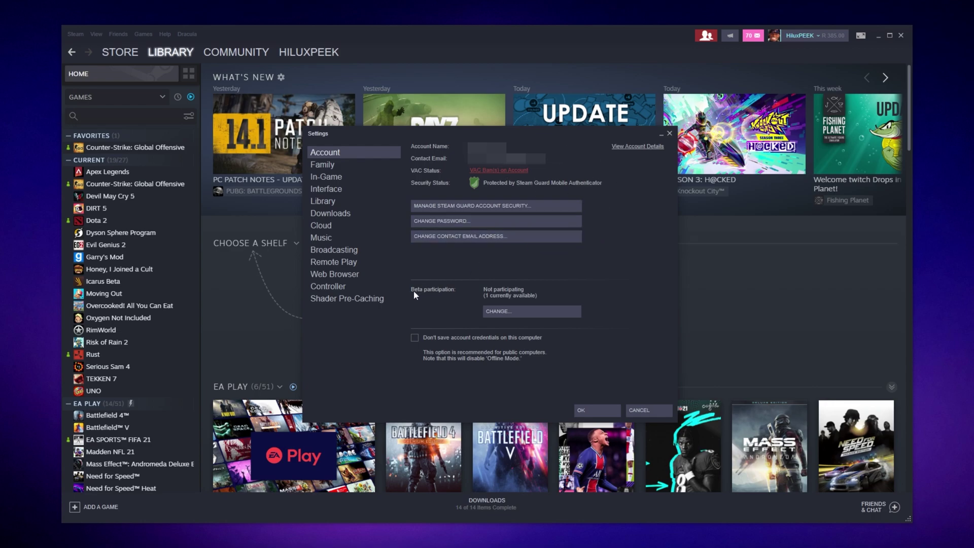
- Choose Steam Beta Update from the beta participation choices
left_click(506, 311)
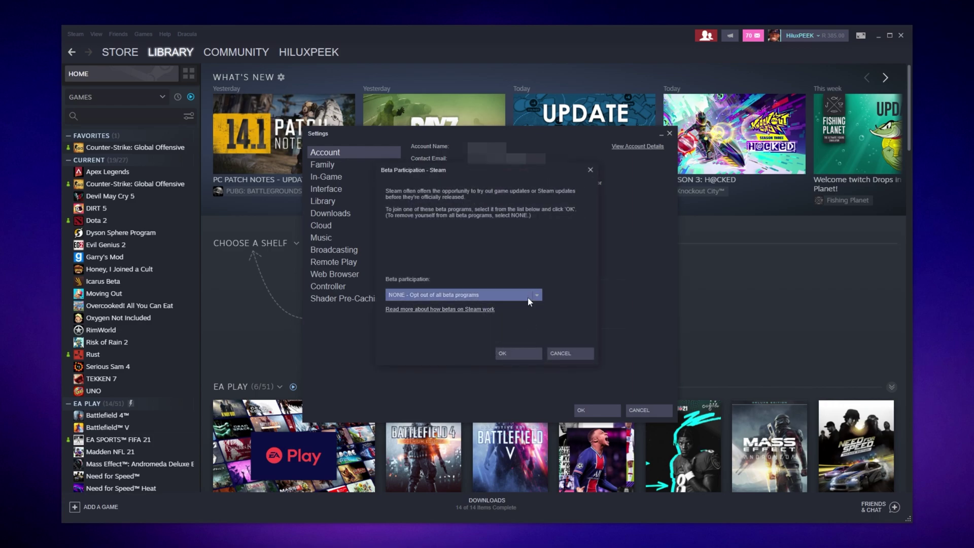
left_click(532, 297)
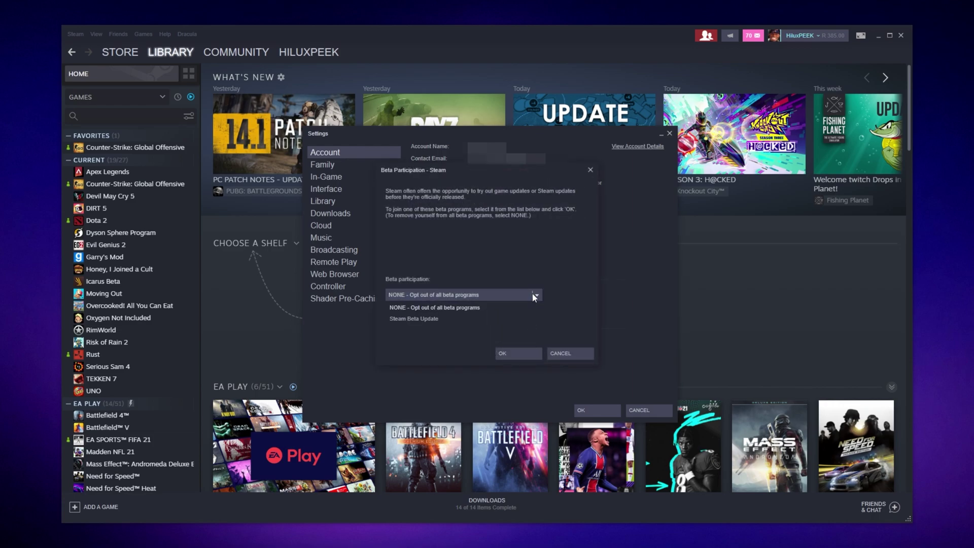
left_click(442, 321)
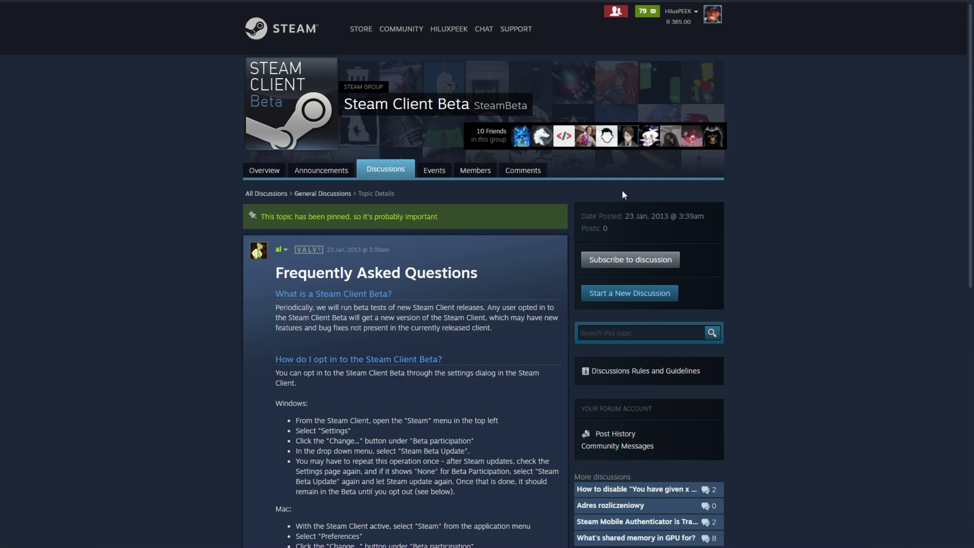
- Highlight the FAQ heading and the Steam Client Beta group title
left_click_drag(480, 272, 293, 273)
left_click(291, 325)
left_click_drag(344, 104, 469, 107)
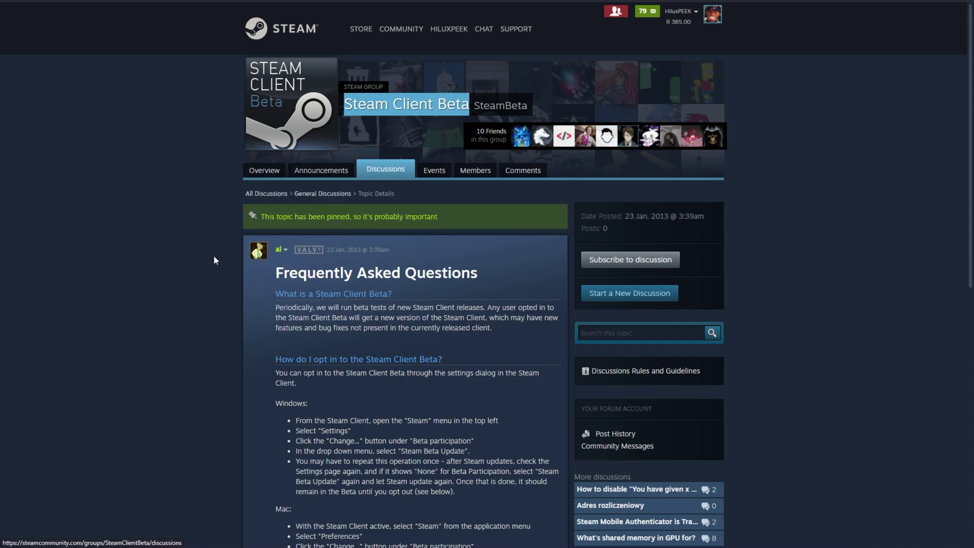
scroll(230, 265, "down", 3)
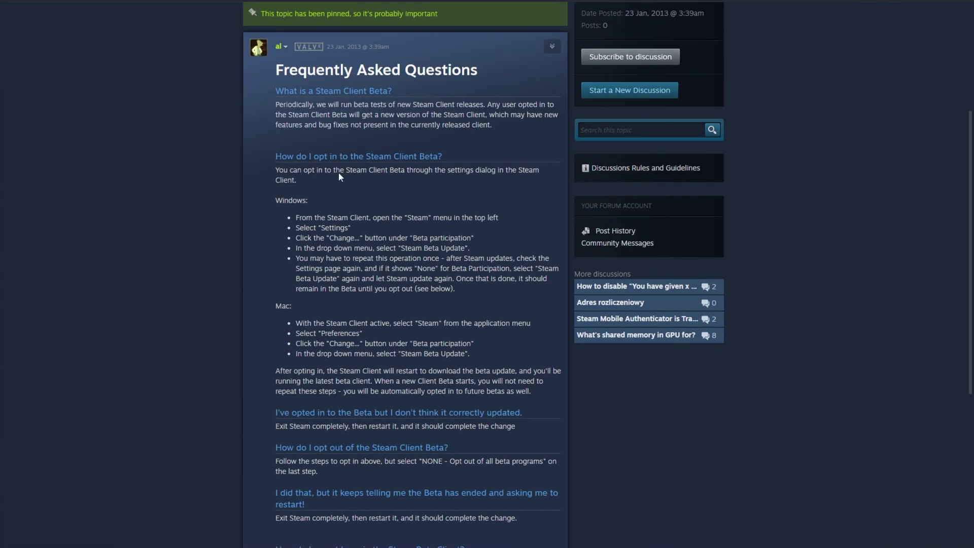
- Highlight the FAQ questions on the beta, opting in and out, bugs, and changes
left_click_drag(315, 90, 393, 92)
left_click_drag(286, 155, 447, 158)
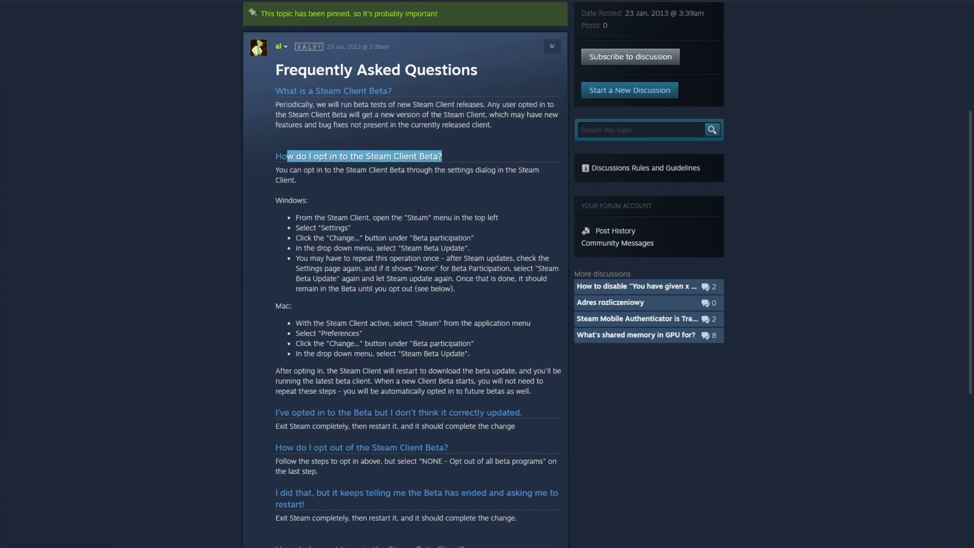
scroll(417, 213, "down", 2)
left_click_drag(290, 259, 534, 263)
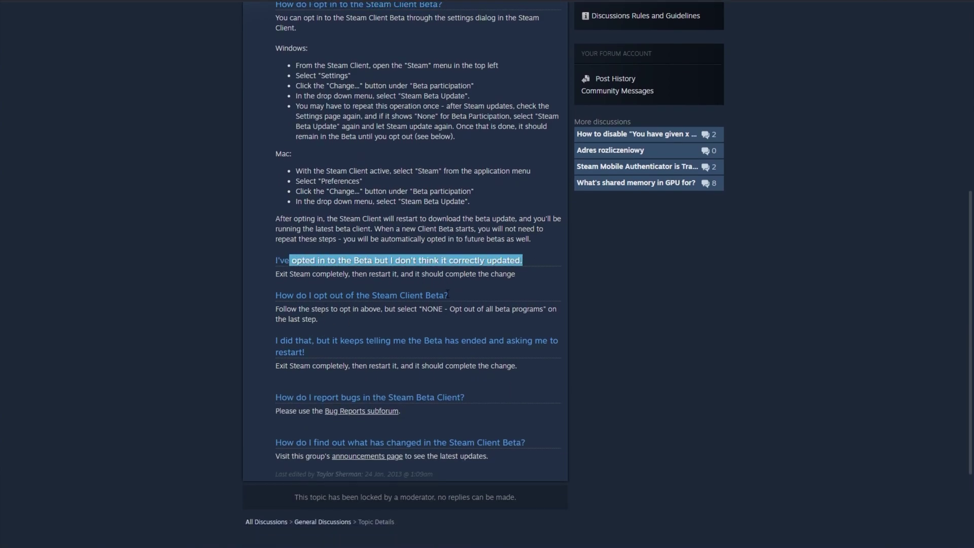
left_click_drag(449, 295, 330, 296)
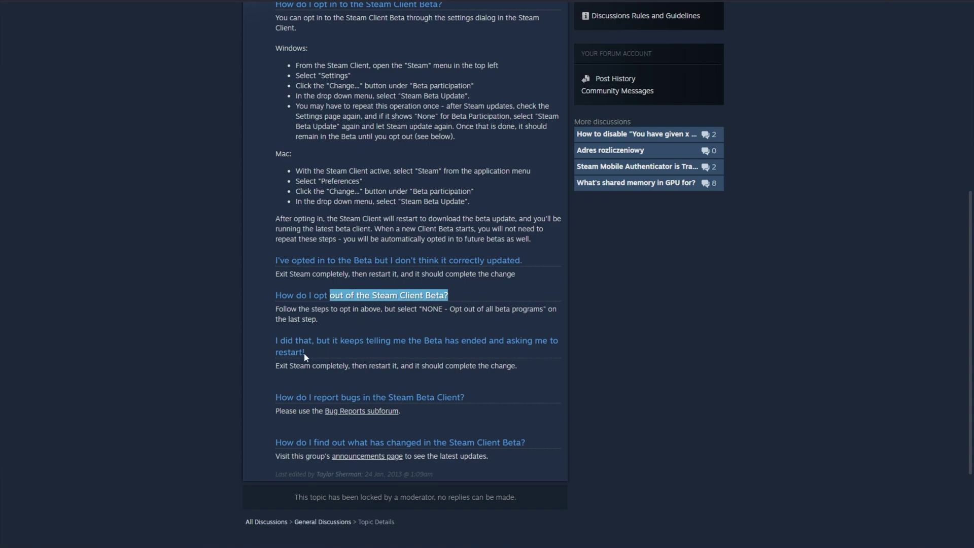
left_click_drag(558, 341, 310, 349)
scroll(340, 372, "down", 2)
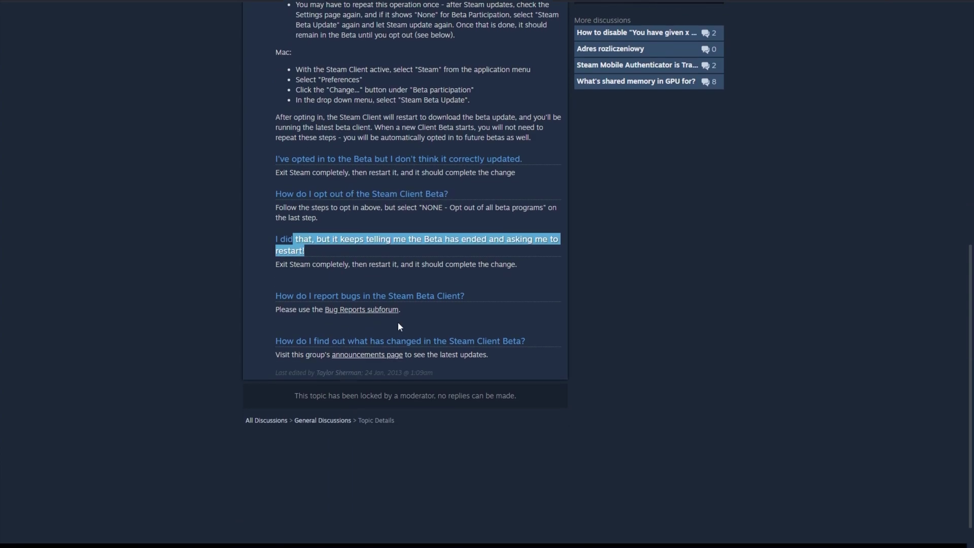
left_click_drag(314, 296, 444, 296)
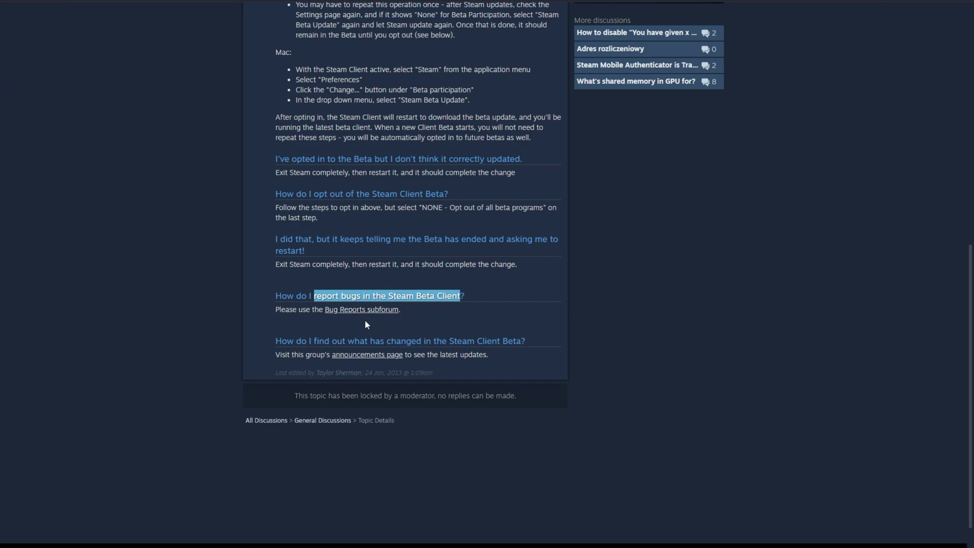
left_click_drag(346, 340, 522, 341)
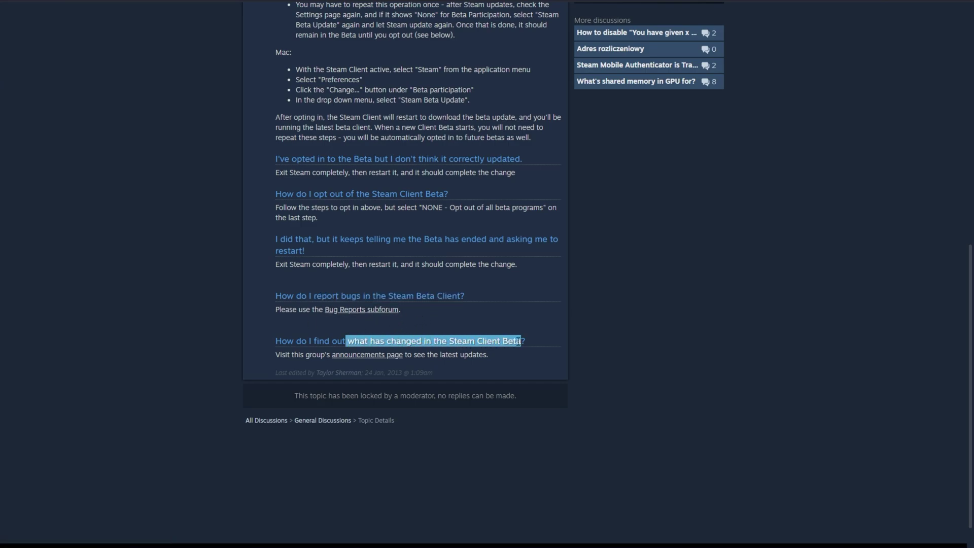
- Clear the selection and follow the FAQ link to the Steam Client Beta group page
left_click(398, 317)
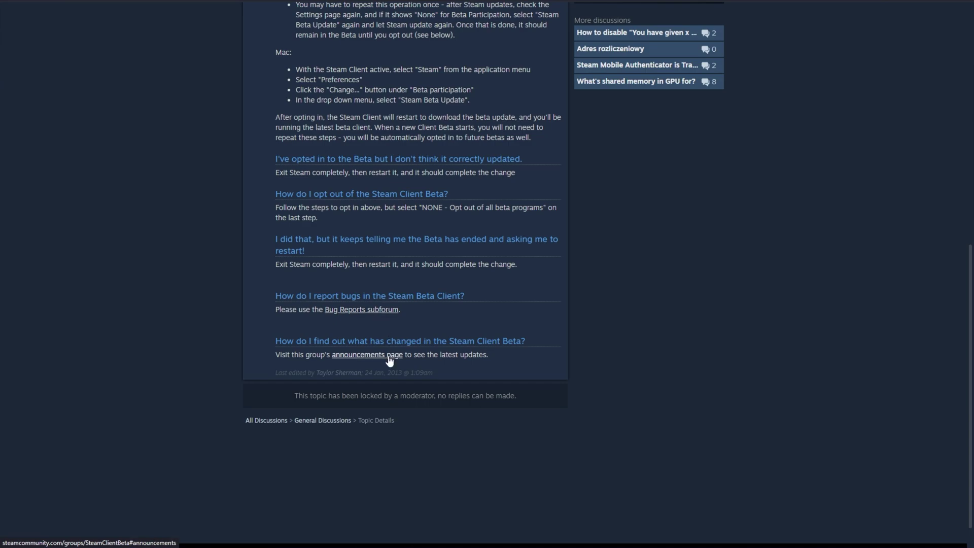
left_click(381, 310)
scroll(381, 310, "down", 3)
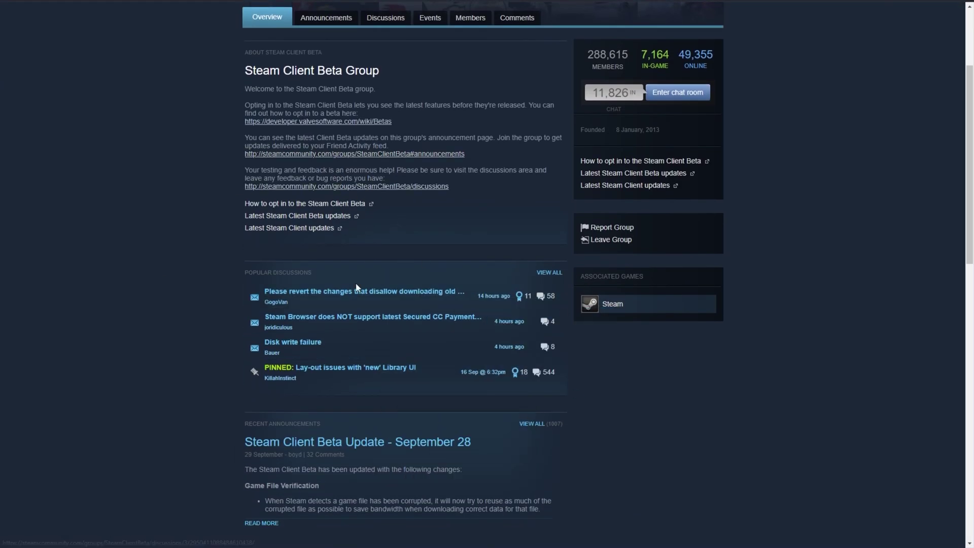
scroll(391, 329, "down", 5)
scroll(391, 329, "down", 3)
scroll(678, 358, "up", 10)
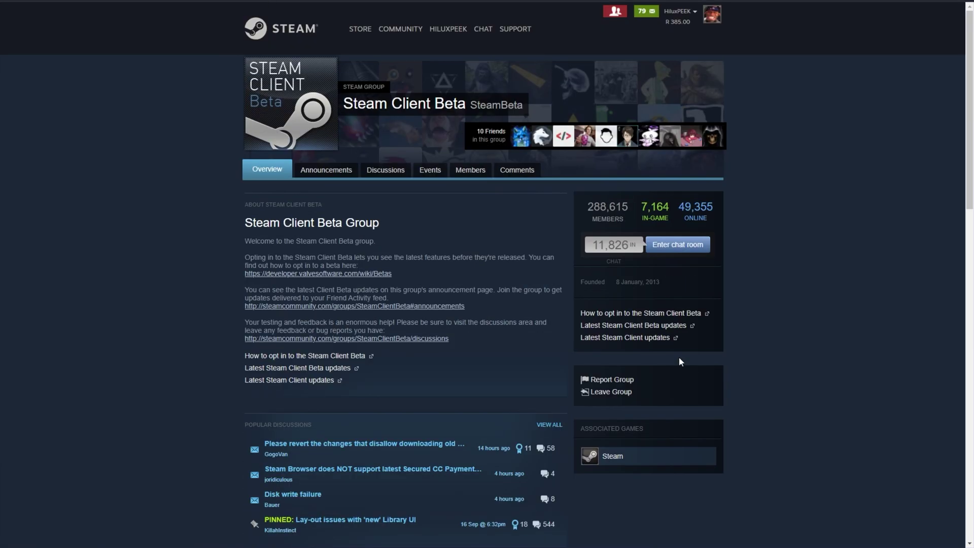